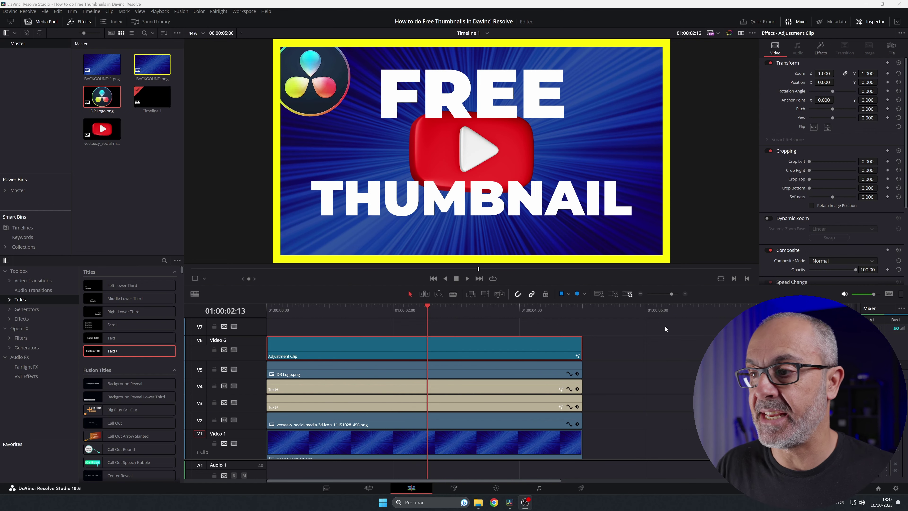
Marquee-select all six thumbnail clips: background, icon, two titles, logo and adjustment clip.
left_click_drag(672, 453, 479, 352)
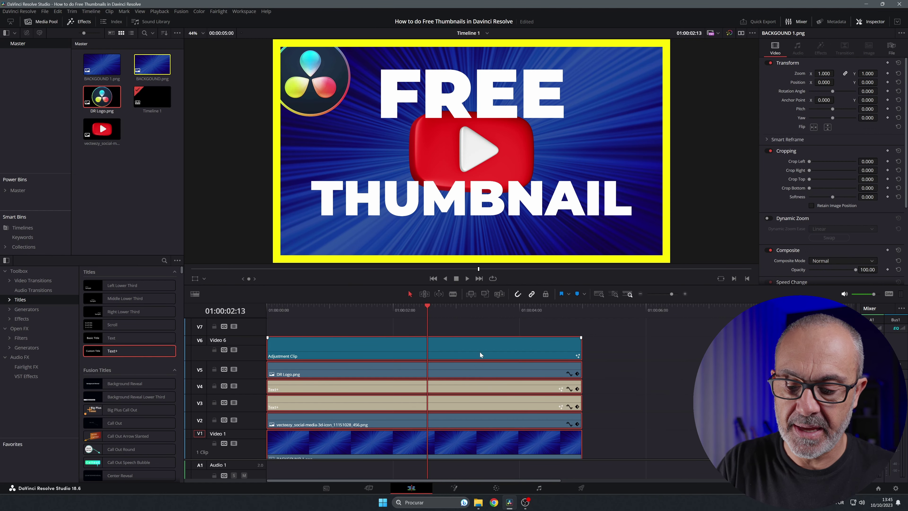
Delete the selected clips, preview the YouTube icon, DR Logo and starburst images, then return to the timeline viewer.
key("Delete")
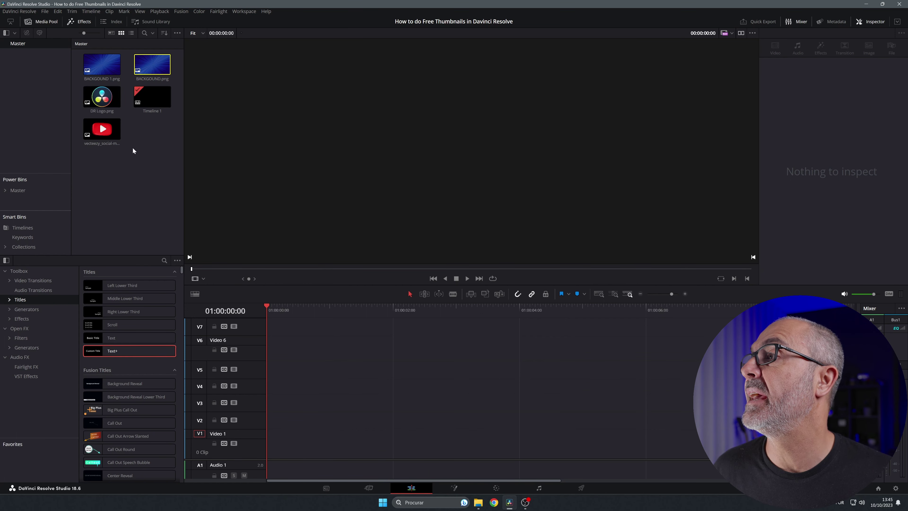
left_click(96, 138)
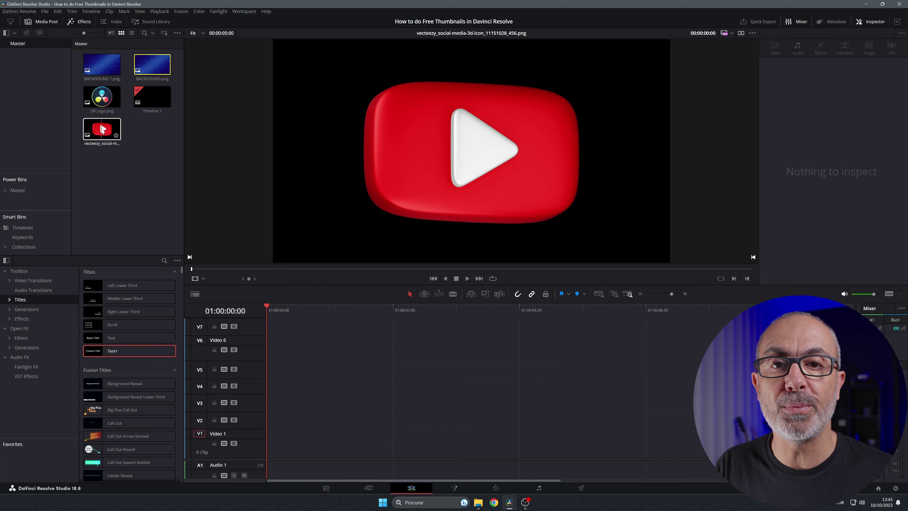
left_click(98, 101)
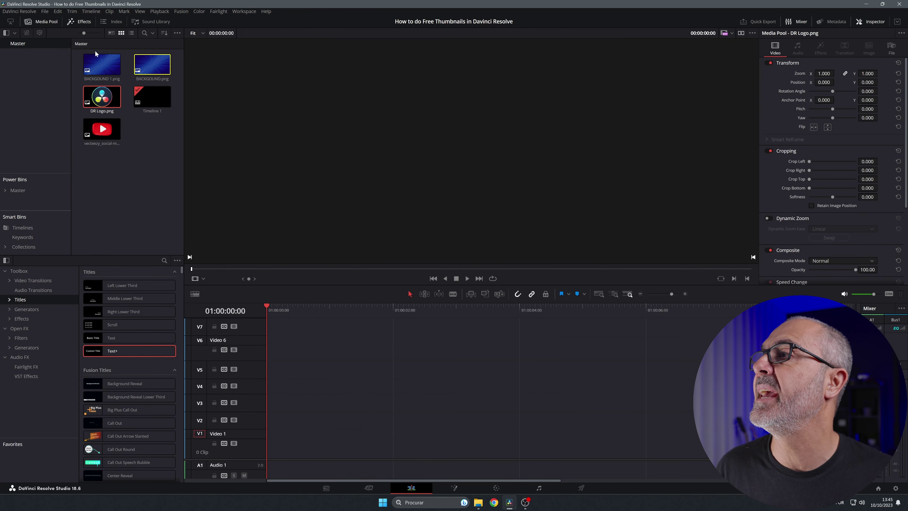
left_click(99, 58)
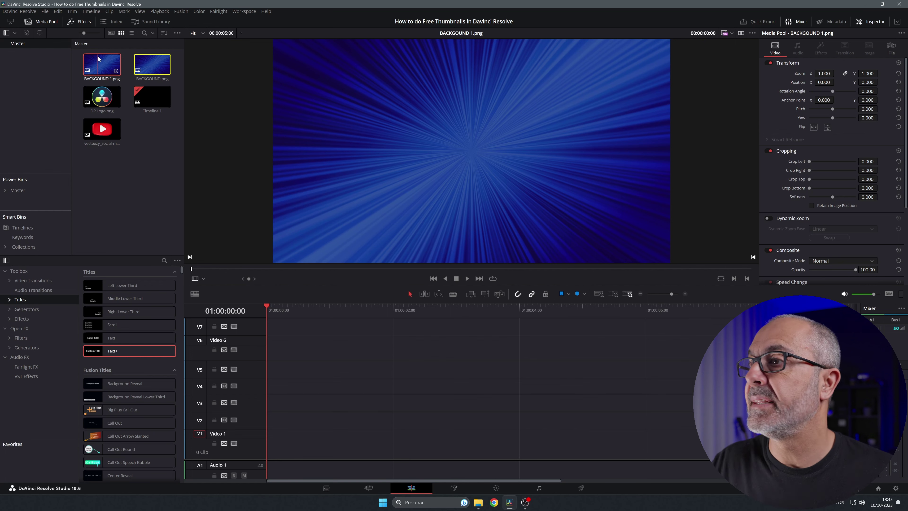
left_click(396, 420)
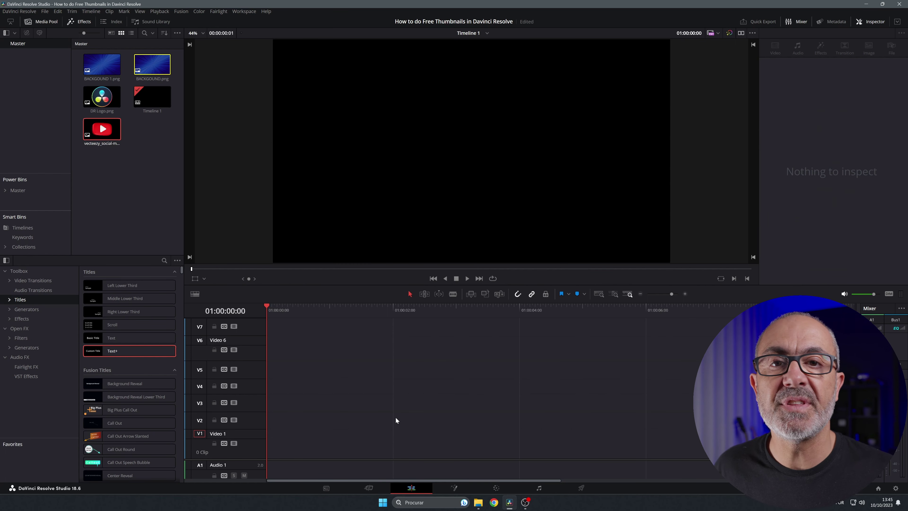
Place BACKGOUND 1.png on V1 and the 3D YouTube icon on V2, saving the project.
left_click_drag(102, 65, 269, 452)
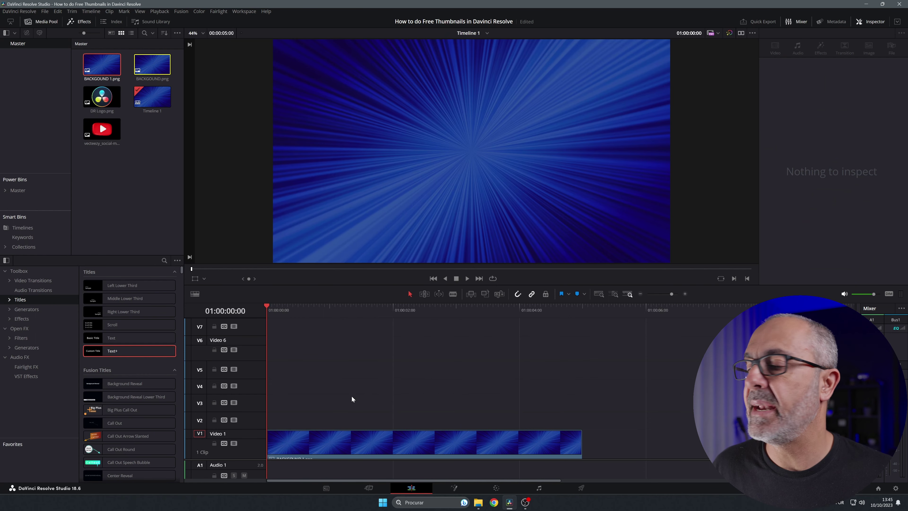
key("ctrl+s")
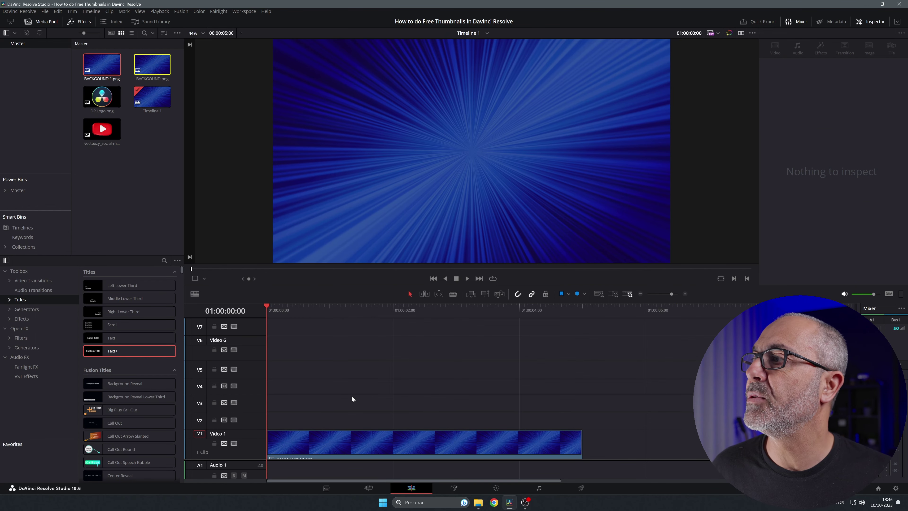
left_click(102, 129)
left_click_drag(102, 129, 266, 424)
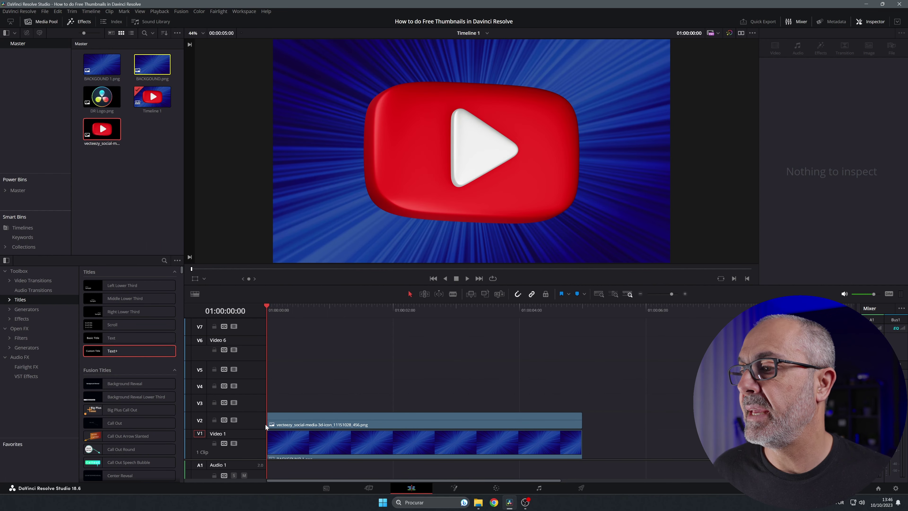
Scale the YouTube icon to zoom 0.730, save, and add a Text+ title above it.
left_click(465, 423)
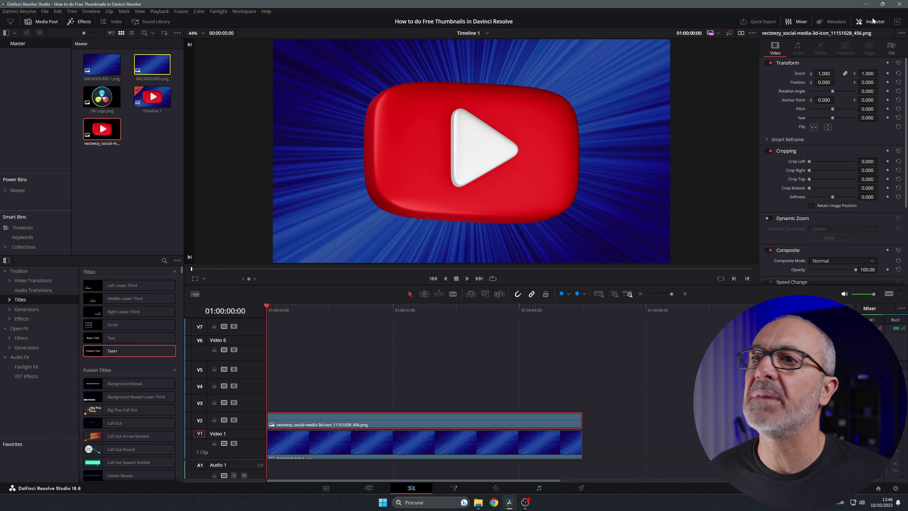
left_click_drag(824, 73, 791, 73)
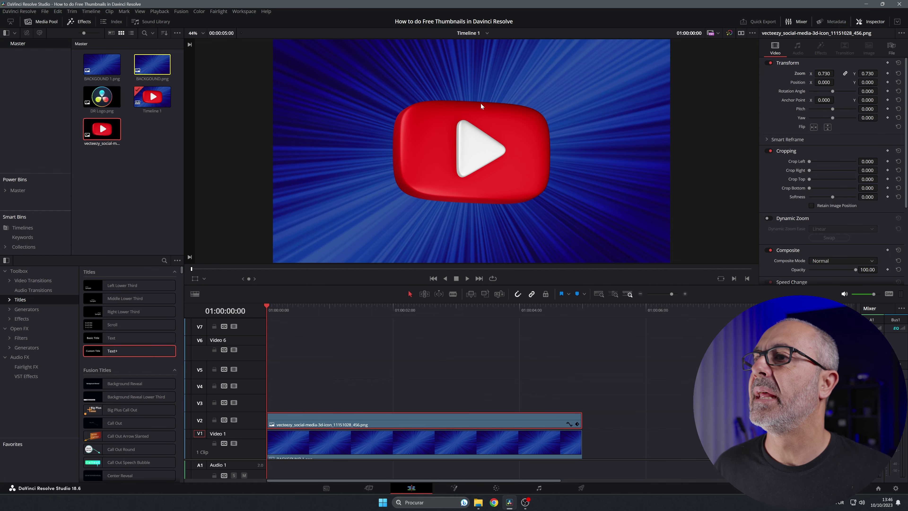
key("ctrl+s")
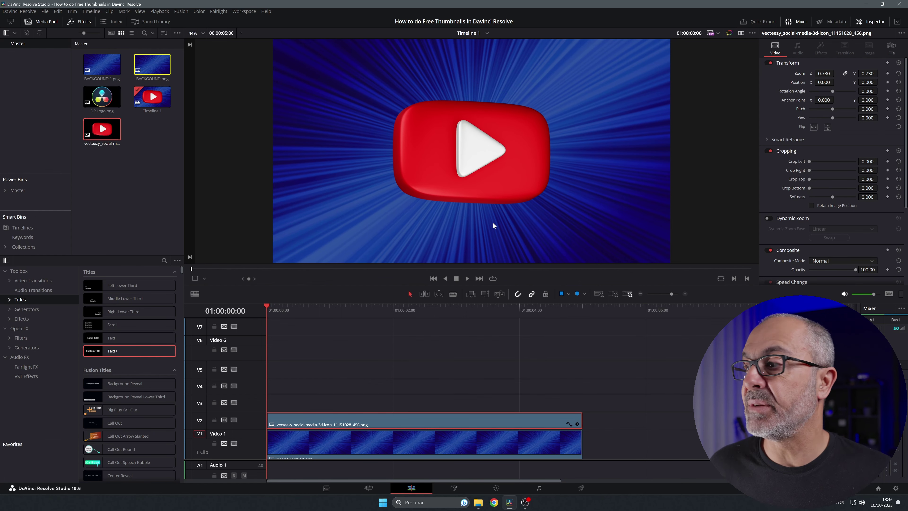
left_click_drag(129, 351, 272, 406)
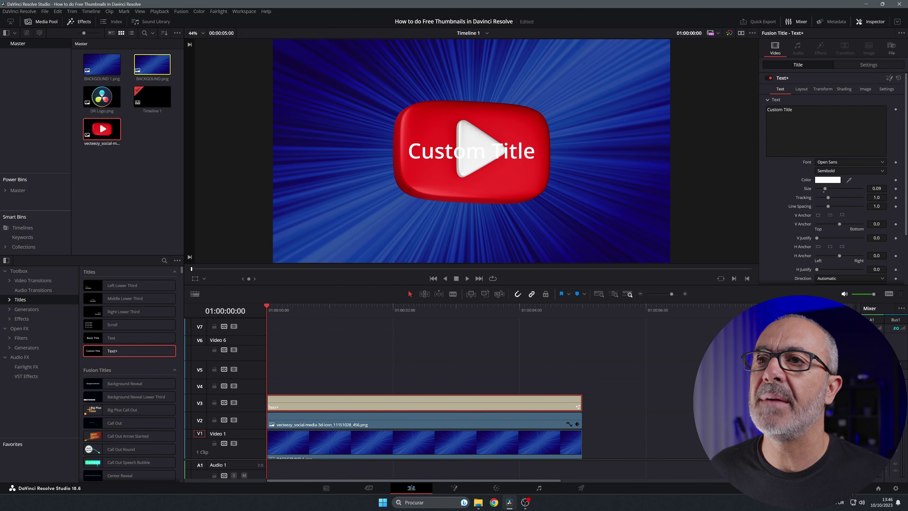
Make the Text+ title read 'FREE' in Montserrat Black at size 0.2867.
left_click(764, 114)
key("BackSpace")
key("BackSpace")
key("BackSpace")
key("BackSpace")
key("BackSpace")
key("BackSpace")
key("BackSpace")
key("BackSpace")
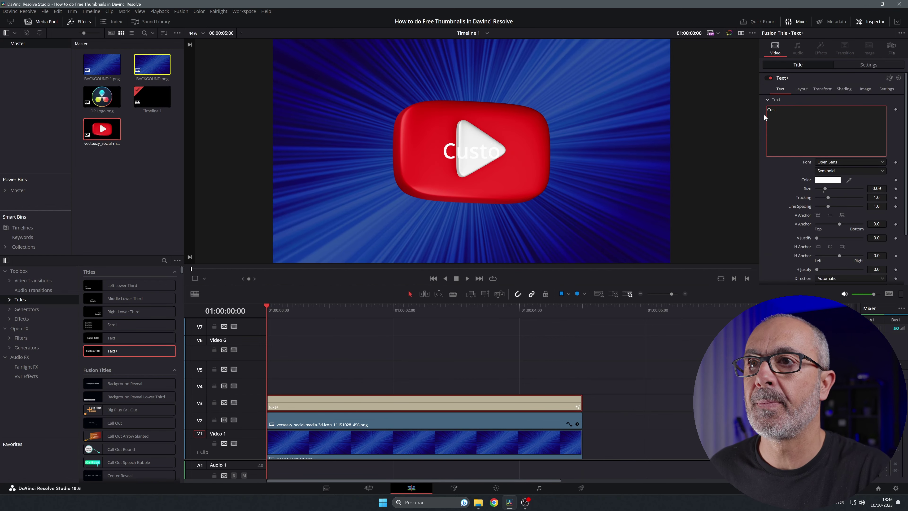
key("BackSpace")
key("BackSpace")
key("BackSpace")
key("BackSpace")
type("FREE")
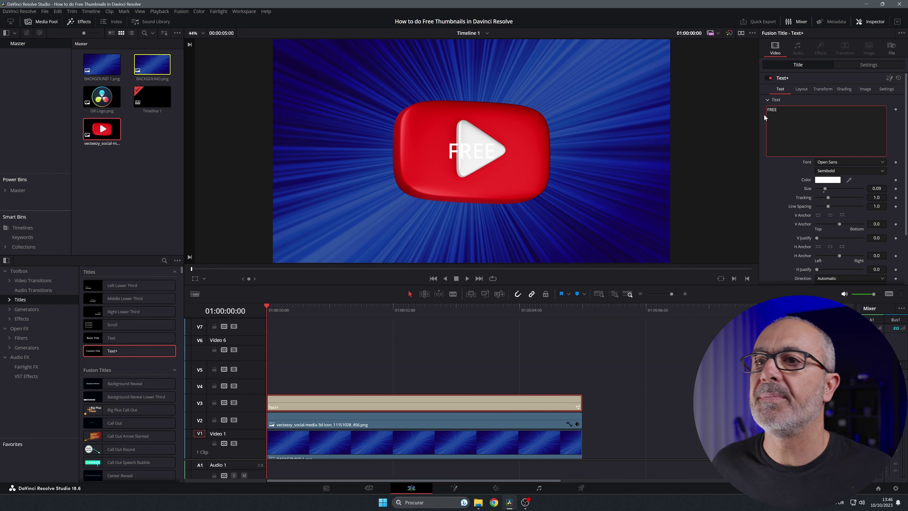
left_click(833, 160)
left_click(833, 173)
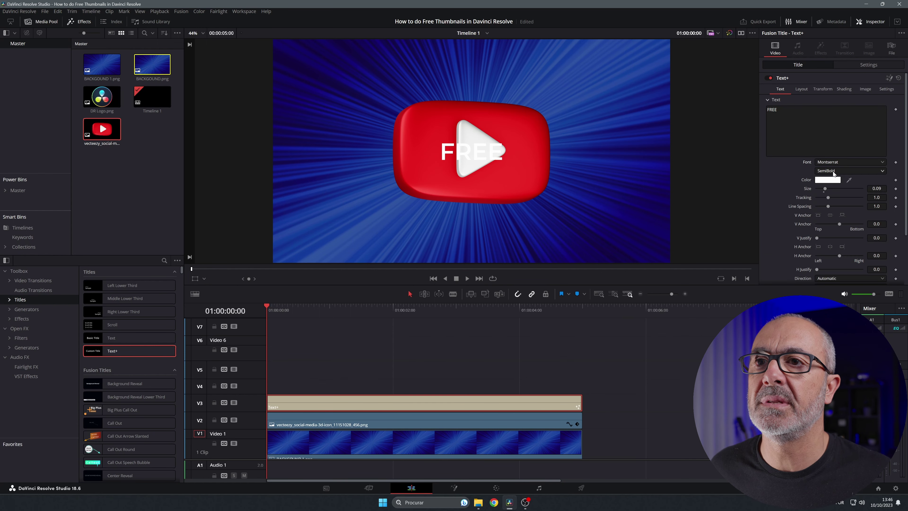
left_click(832, 171)
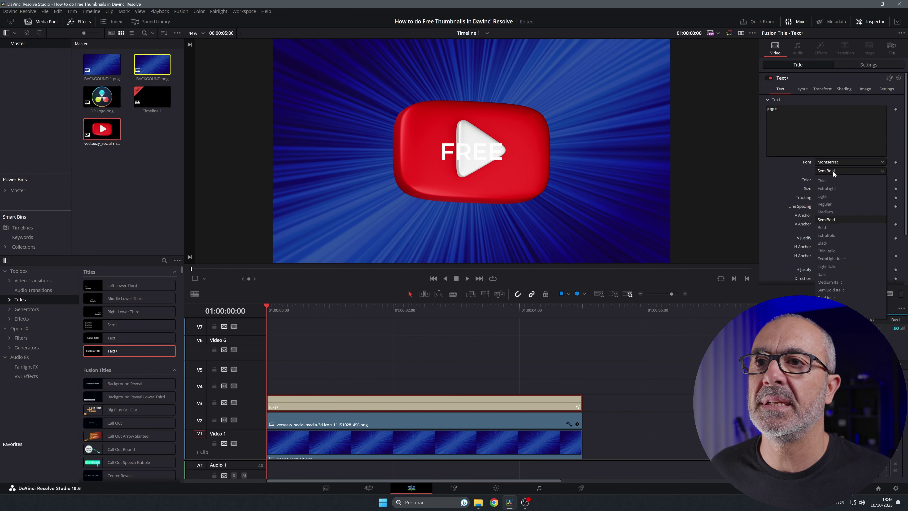
left_click(830, 242)
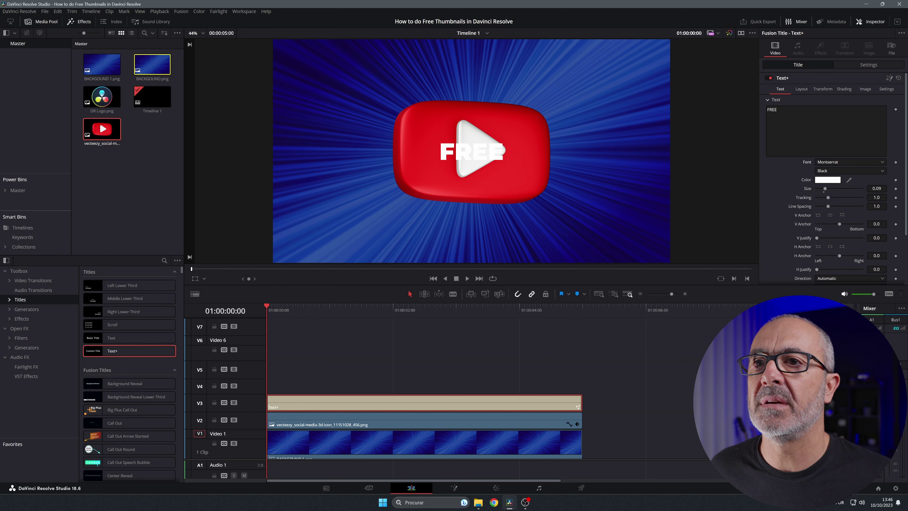
left_click_drag(877, 188, 897, 188)
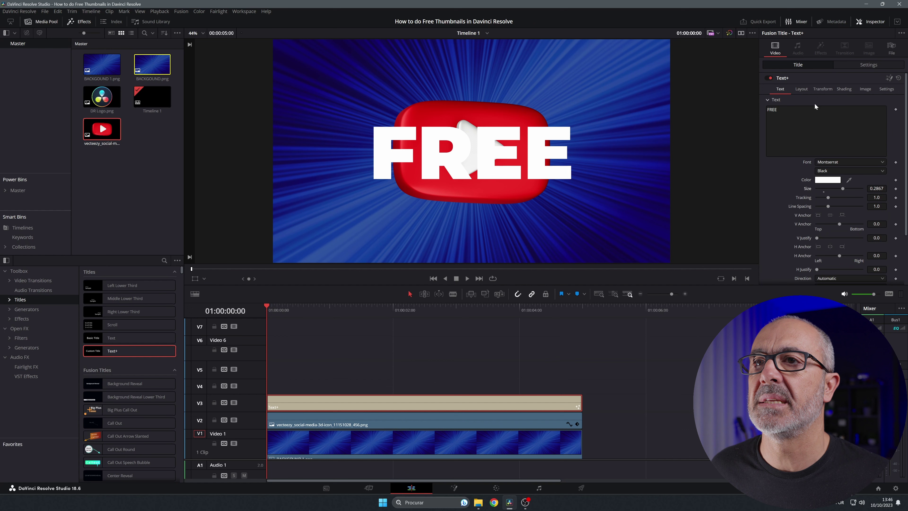
Raise FREE above the logo, save, and duplicate it to V4 positioned at Y -550.
left_click(873, 65)
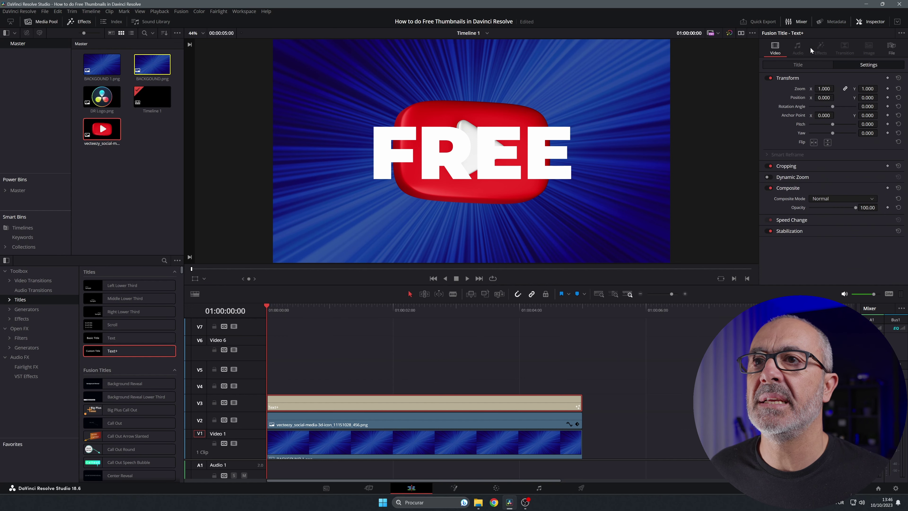
left_click_drag(866, 97, 883, 98)
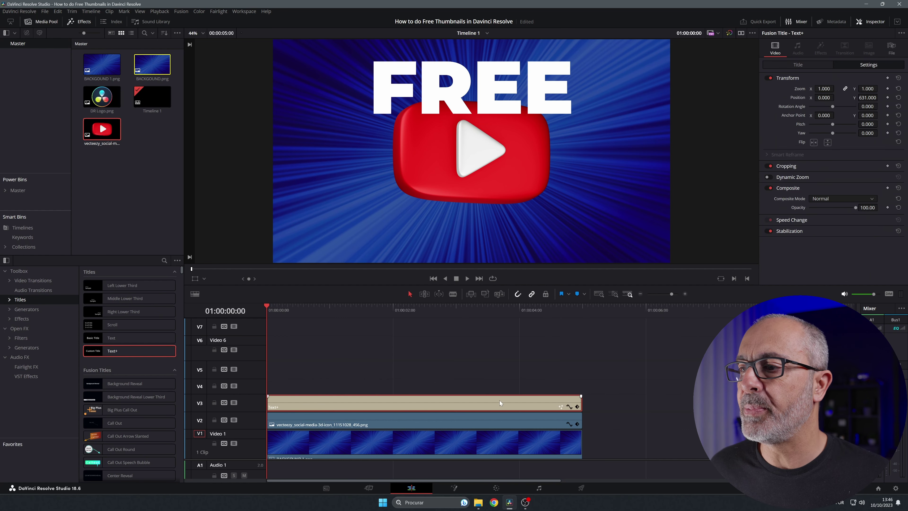
key("ctrl+s")
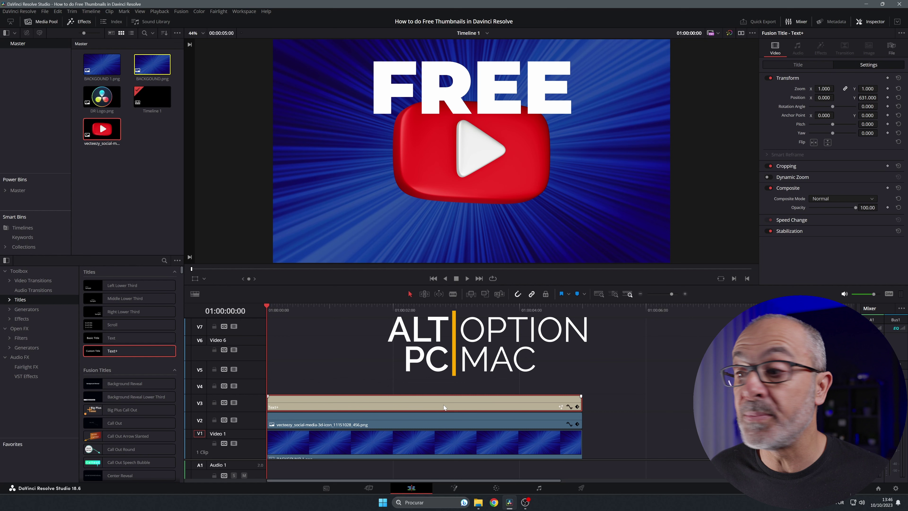
left_click_drag(443, 405, 454, 395)
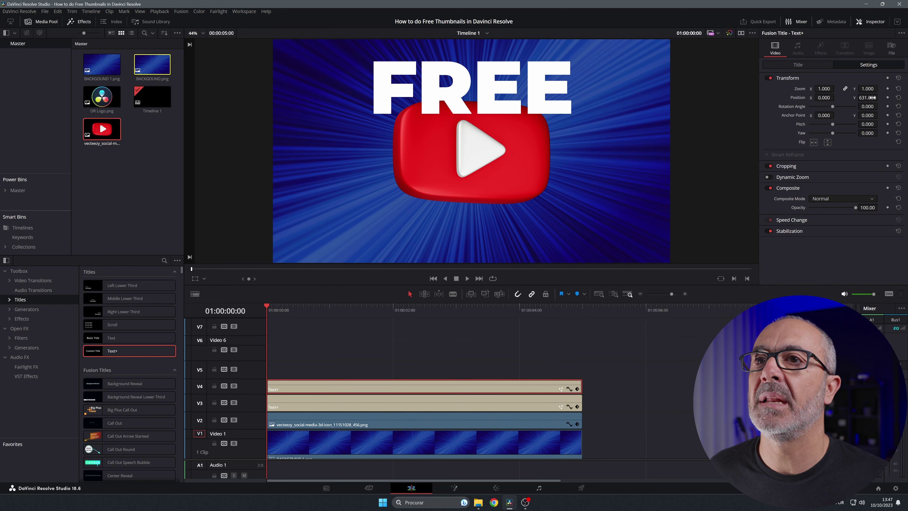
left_click_drag(867, 97, 824, 97)
Change the V4 copy's text to 'THUMBNAIL' and shrink it to size 0.2077.
left_click(797, 65)
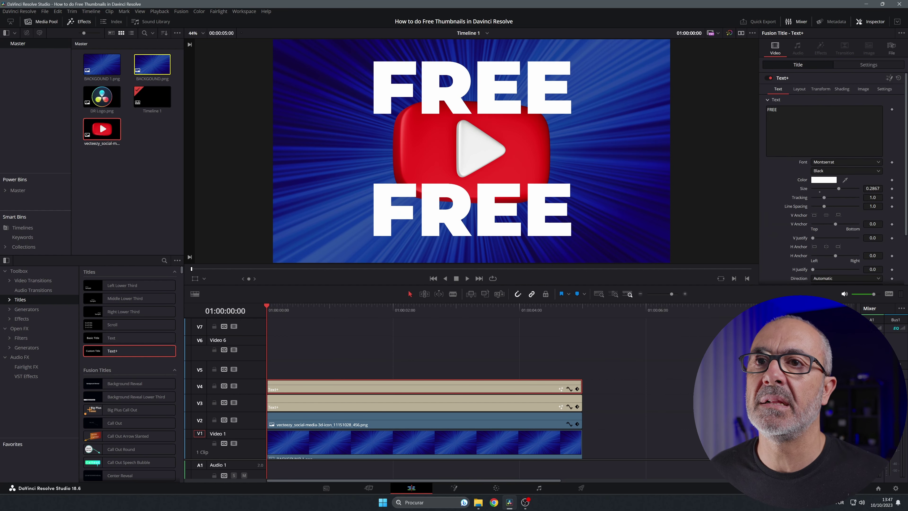
left_click_drag(872, 188, 857, 188)
left_click(803, 114)
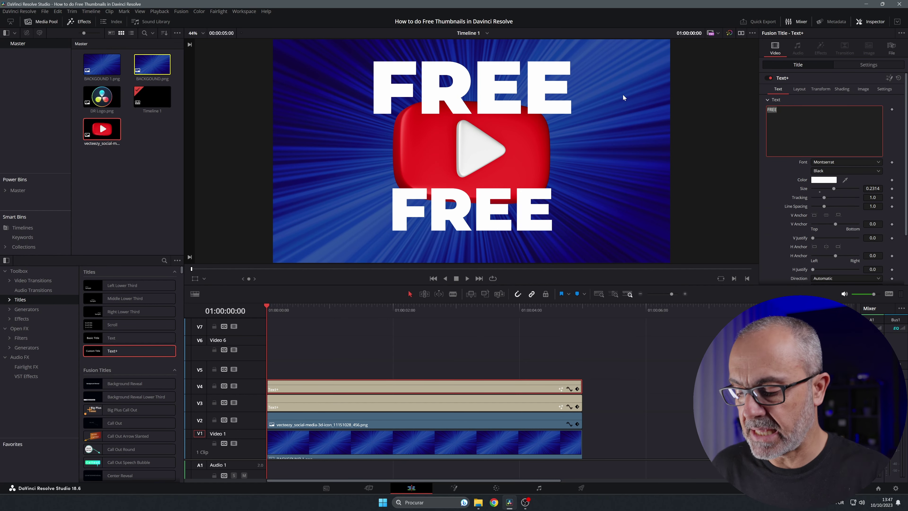
key("ctrl+a")
type("THUMBNAIL")
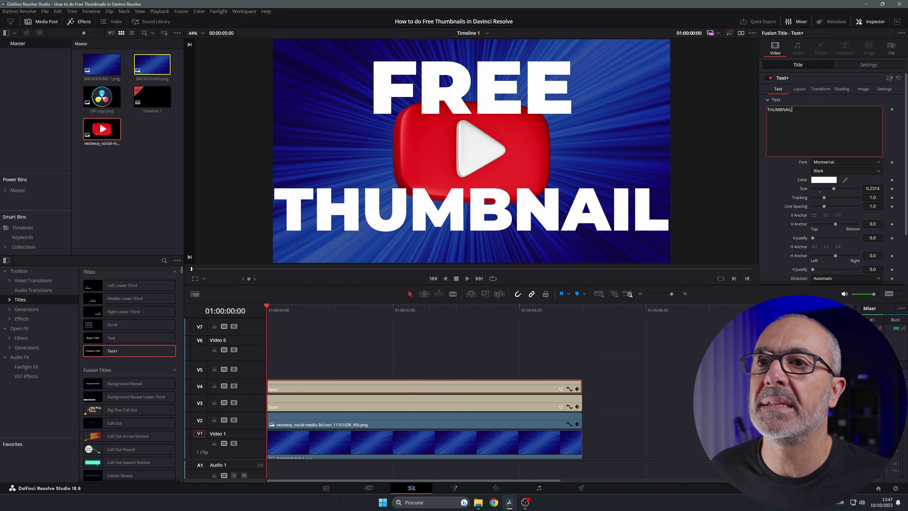
left_click_drag(873, 189, 862, 188)
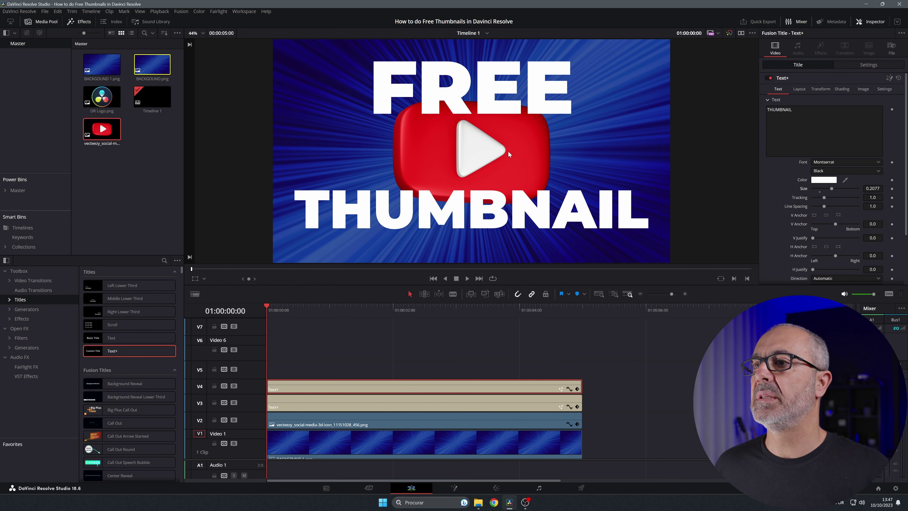
Nudge the 3D YouTube logo down to Position Y -68.
left_click(464, 416)
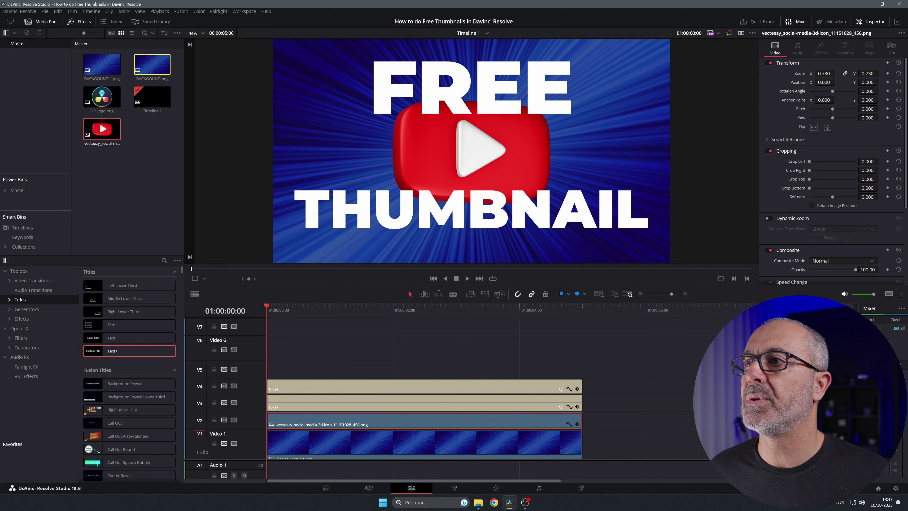
left_click_drag(867, 83, 879, 82)
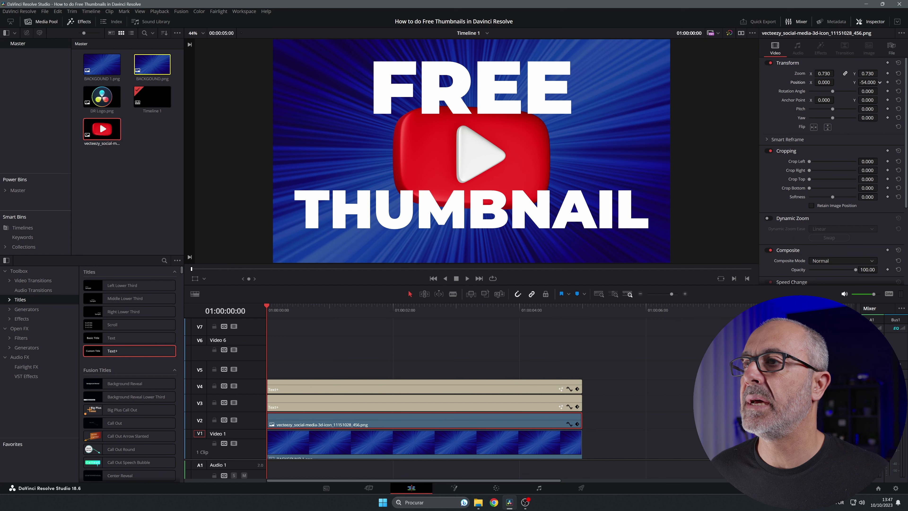
left_click_drag(867, 82, 857, 82)
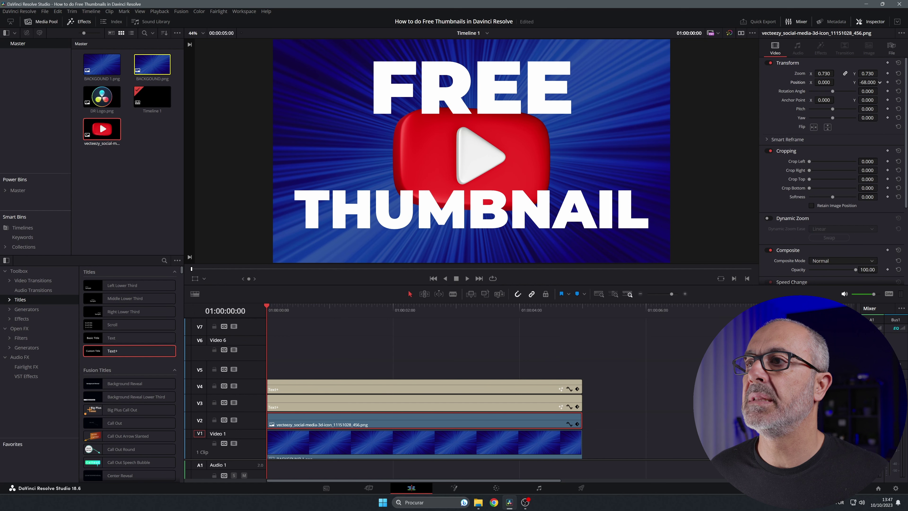
Move the THUMBNAIL text down to Position Y -596.
left_click(510, 390)
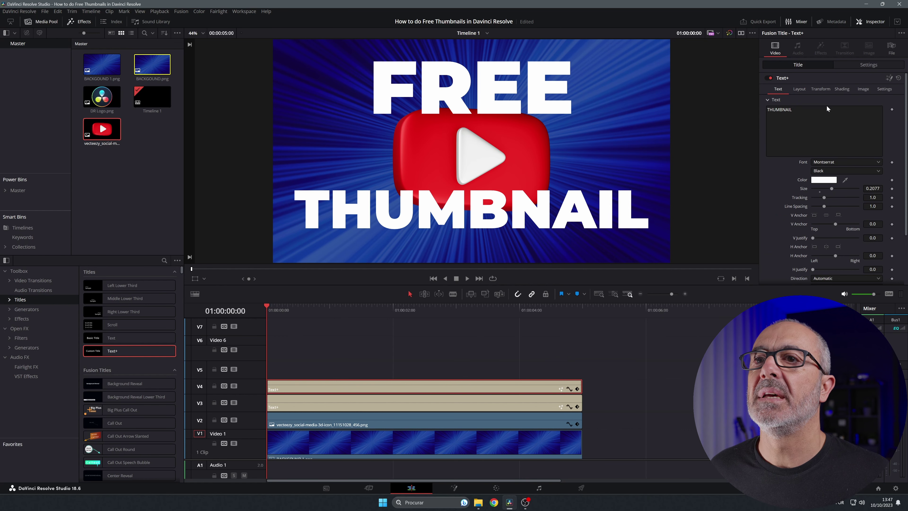
left_click(858, 65)
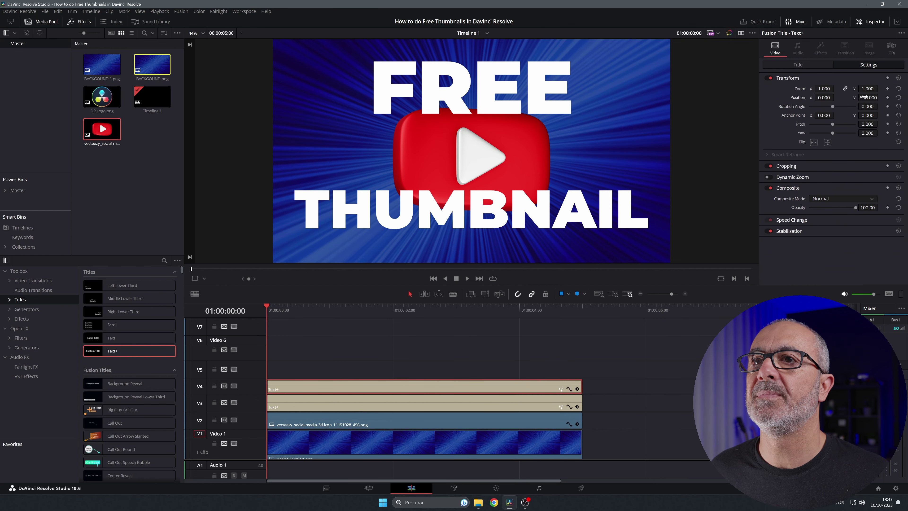
left_click_drag(864, 97, 851, 96)
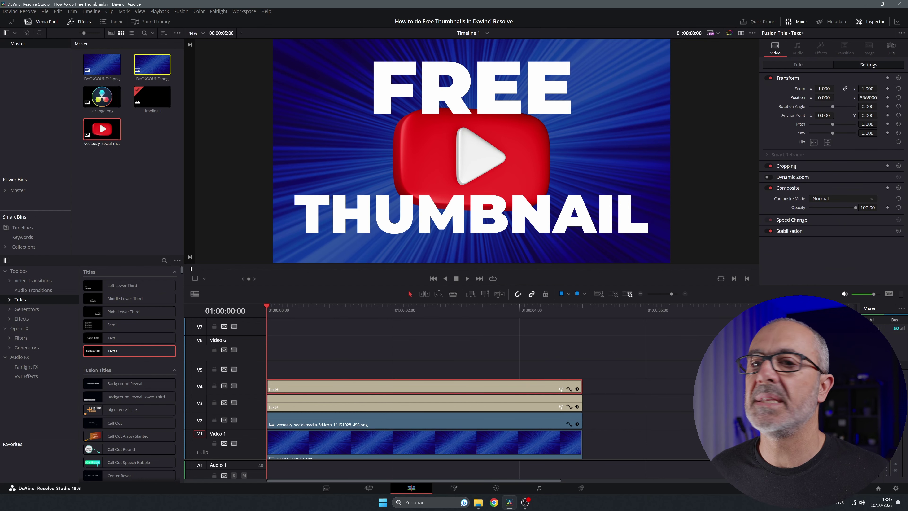
Add DR Logo.png on V5, scale it to 0.270, raise it to Y 643, and save.
left_click(157, 200)
left_click_drag(106, 94, 266, 371)
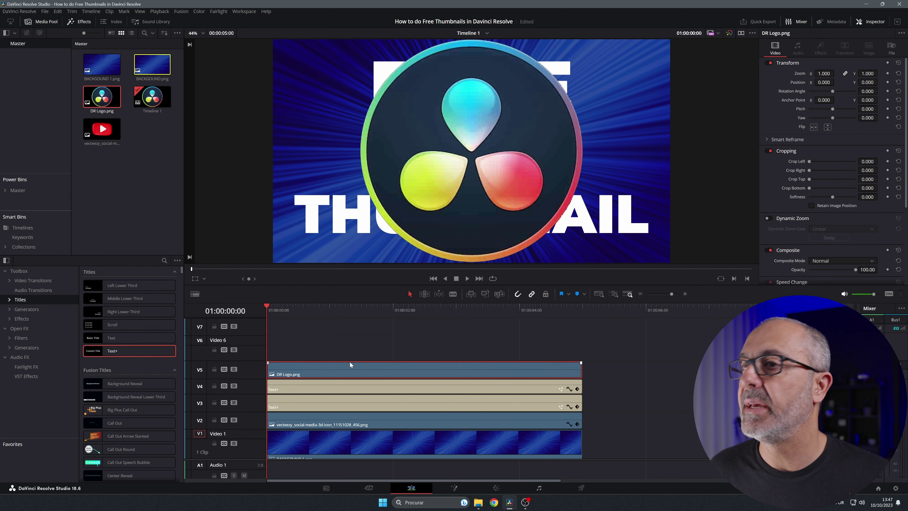
left_click_drag(833, 73, 809, 82)
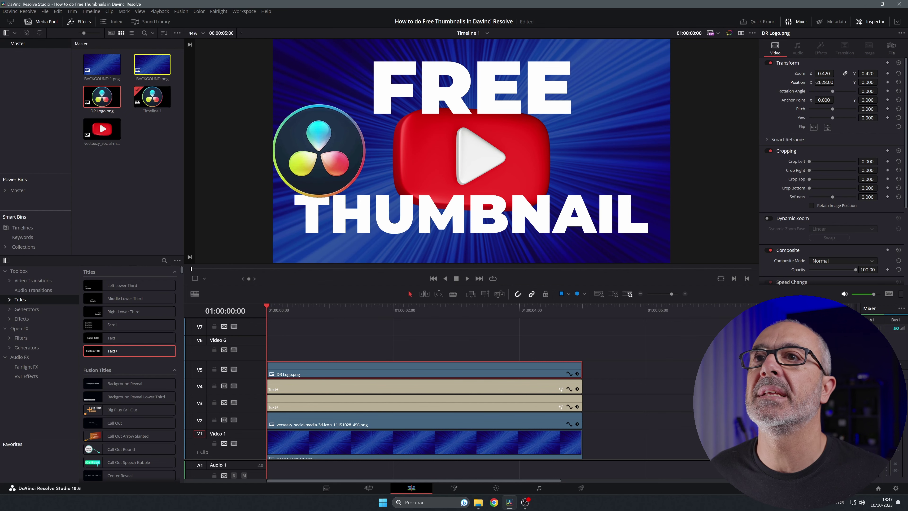
left_click_drag(864, 83, 888, 83)
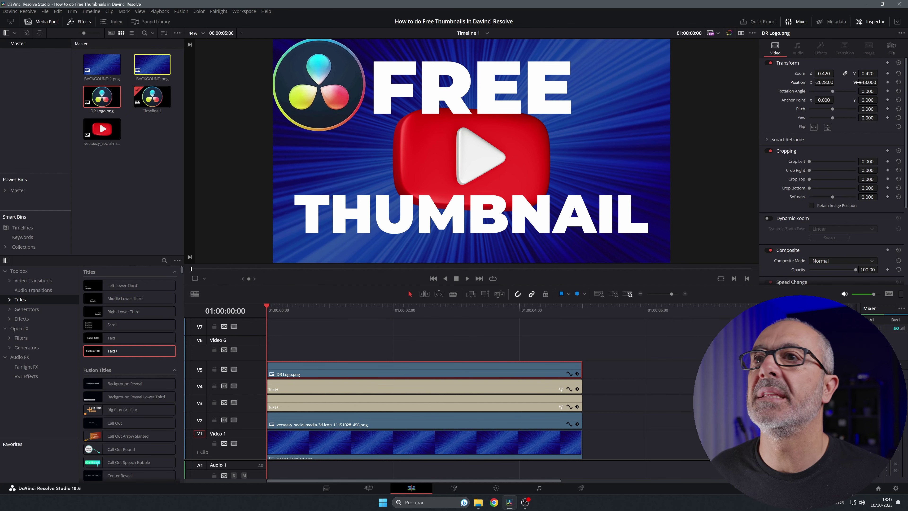
mouse_move(824, 73)
left_mouse_down()
mouse_move(806, 74)
mouse_move(827, 74)
mouse_move(815, 82)
left_mouse_up()
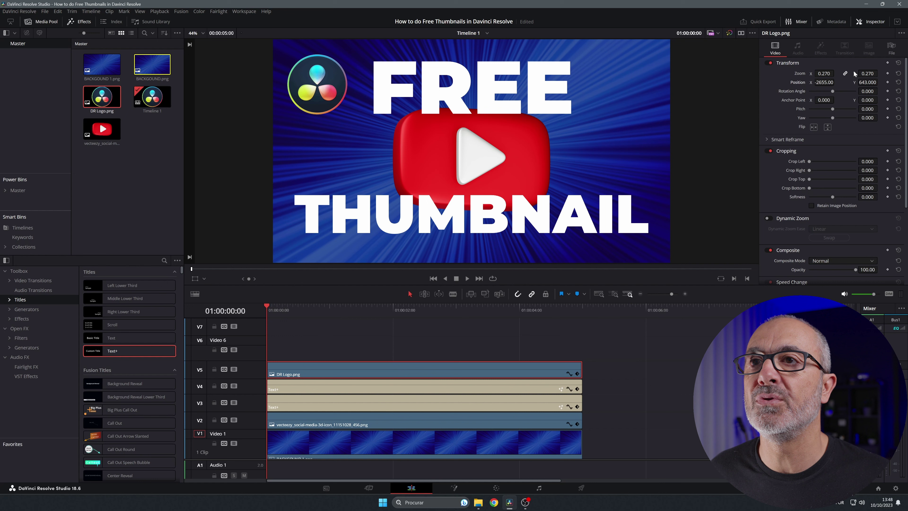
key("ctrl+s")
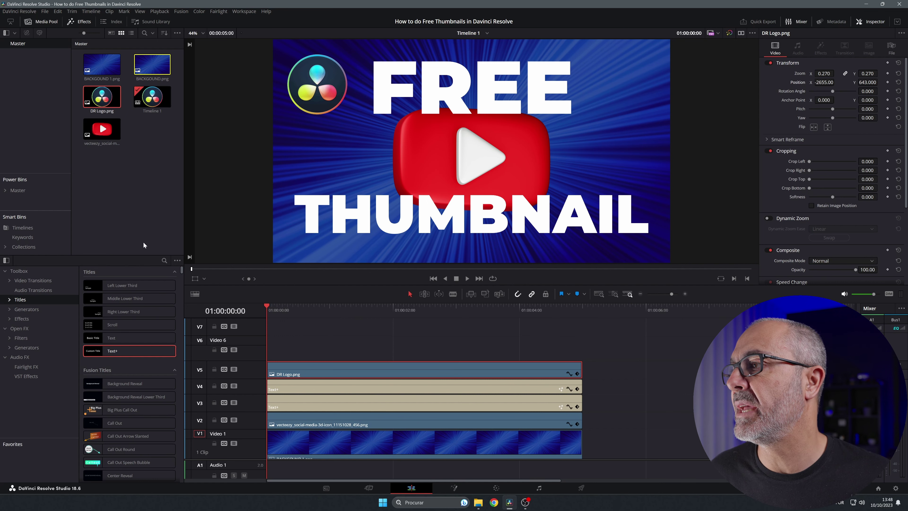
Push the DR Logo into the top-left corner using the viewer's transform overlay.
left_click(195, 279)
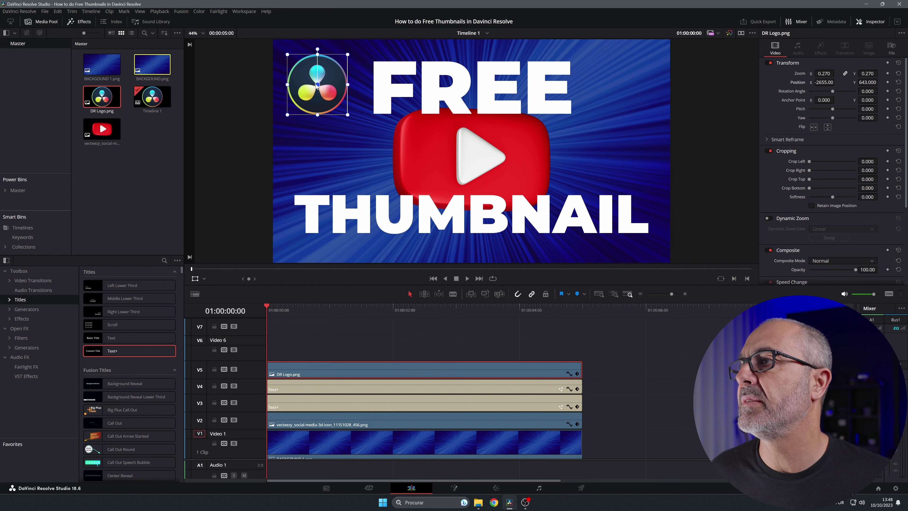
left_click_drag(316, 85, 298, 67)
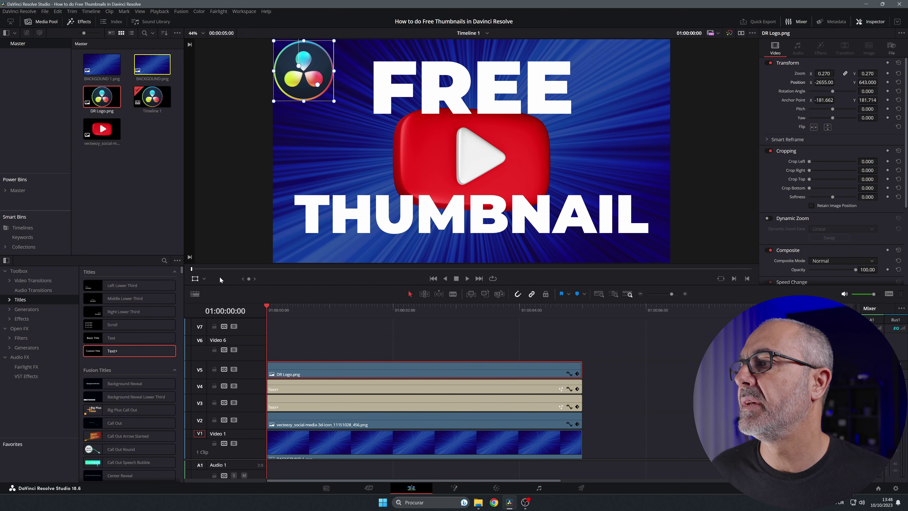
left_click(195, 279)
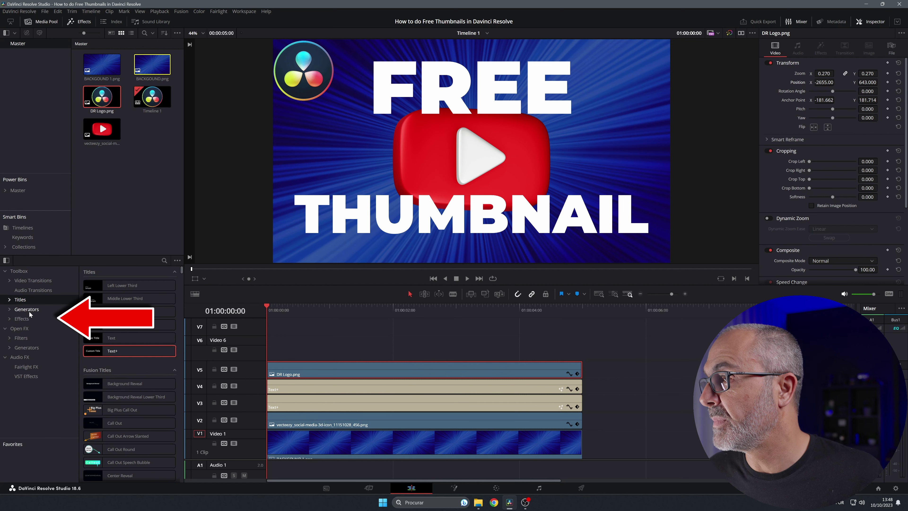
Add an Adjustment Clip on V6 spanning all clips and apply Colored Border to it.
left_click(27, 317)
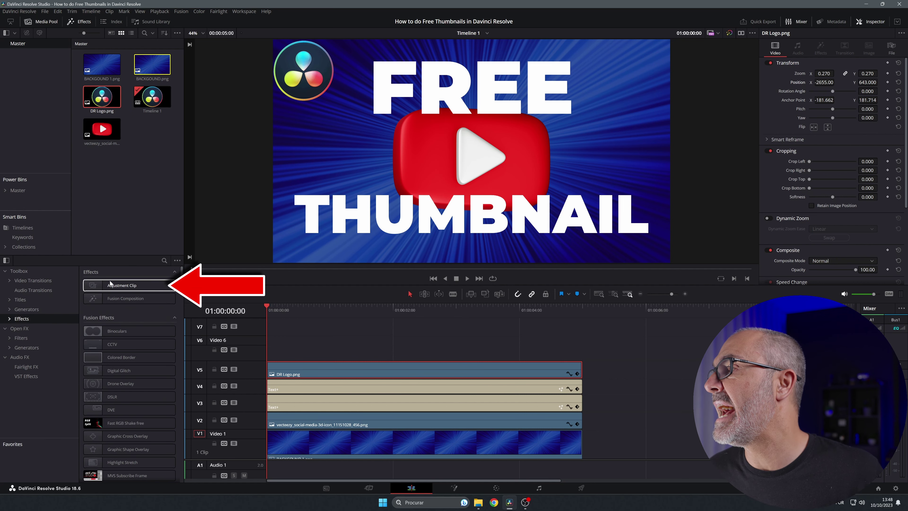
left_click_drag(113, 285, 297, 347)
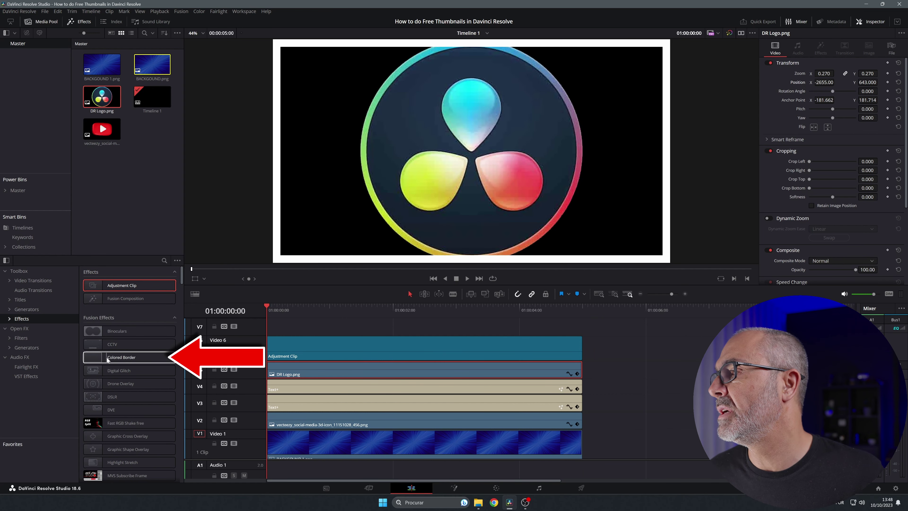
left_click_drag(118, 359, 331, 348)
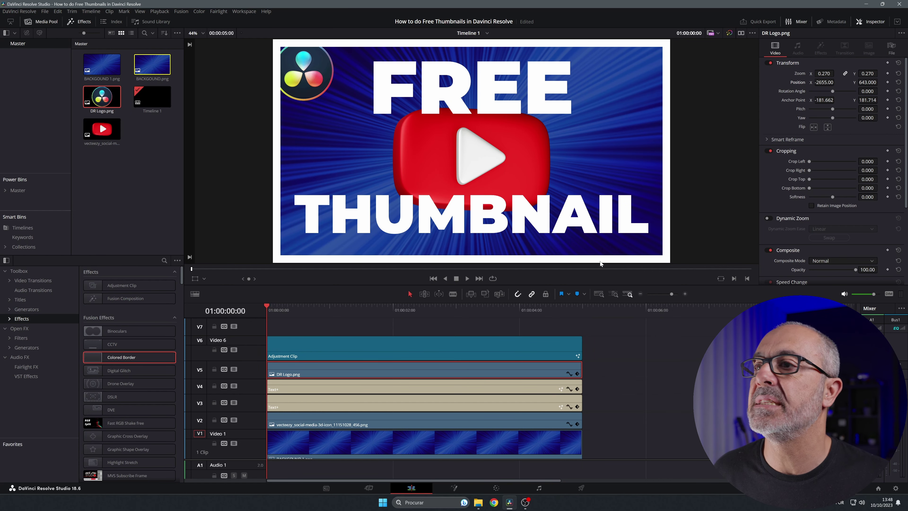
Set the Colored Border colour to yellow and its width to -0.028.
left_click(489, 359)
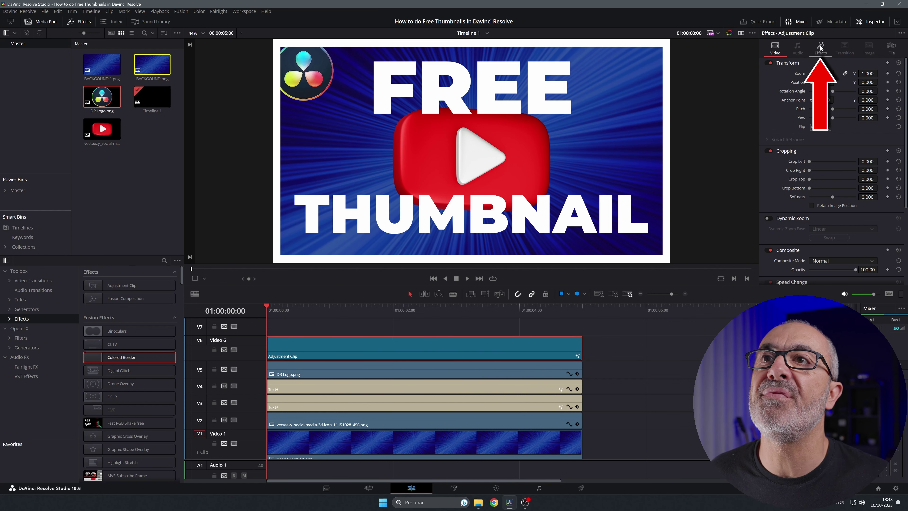
left_click(820, 51)
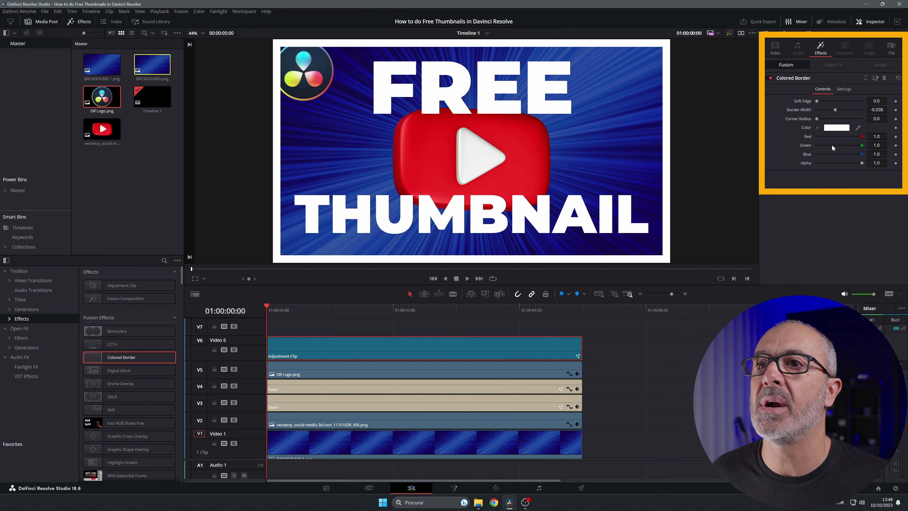
left_click(833, 129)
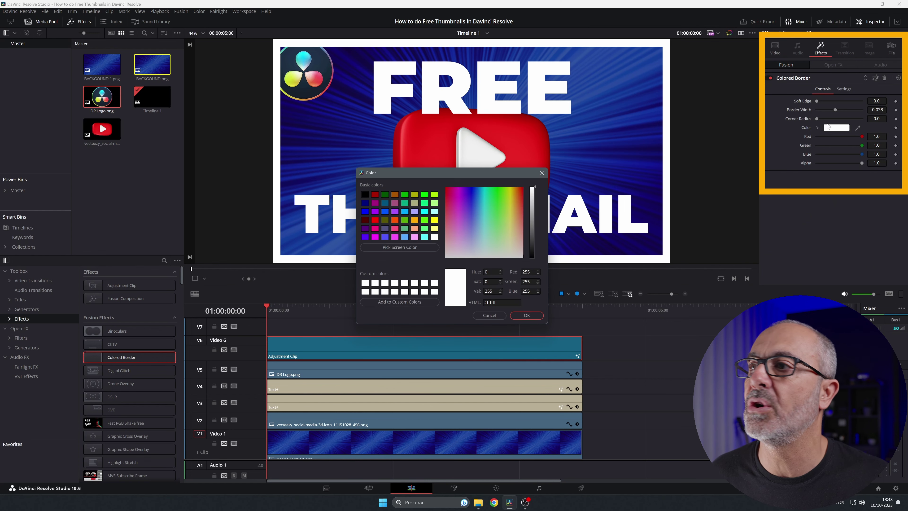
left_click(510, 187)
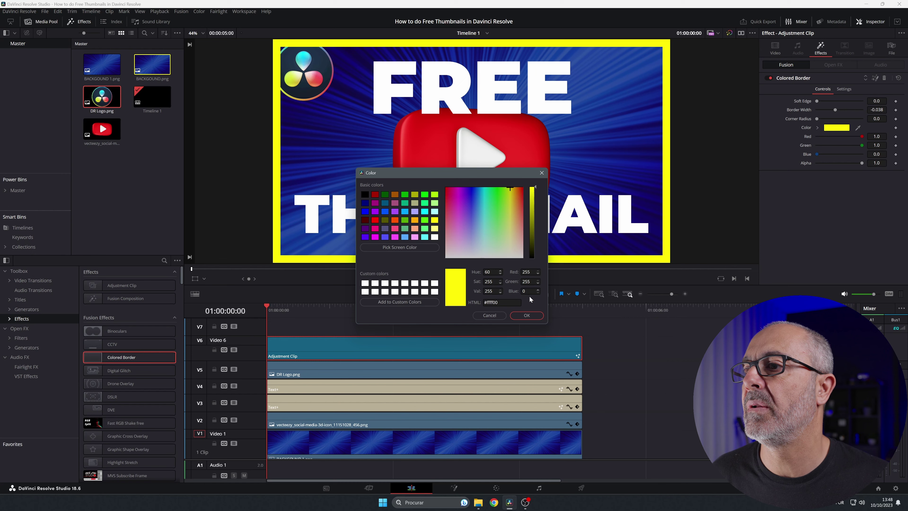
left_click(525, 316)
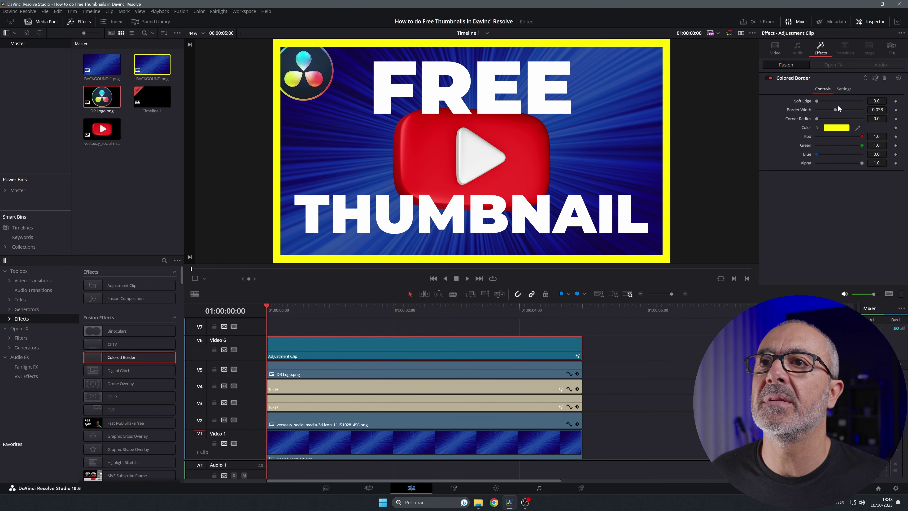
mouse_move(835, 110)
left_mouse_down()
mouse_move(826, 108)
mouse_move(836, 111)
left_mouse_up()
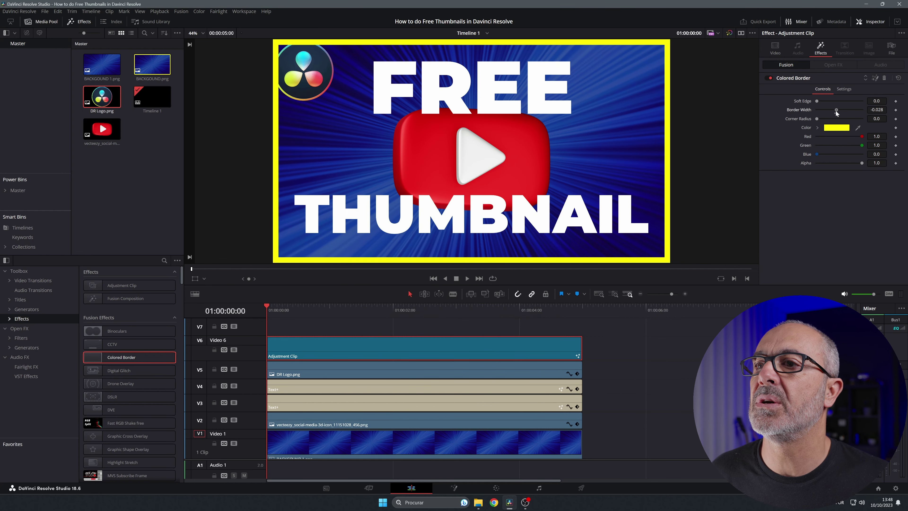
Reset the yellow border's width to its default of -0.038.
double_click(801, 110)
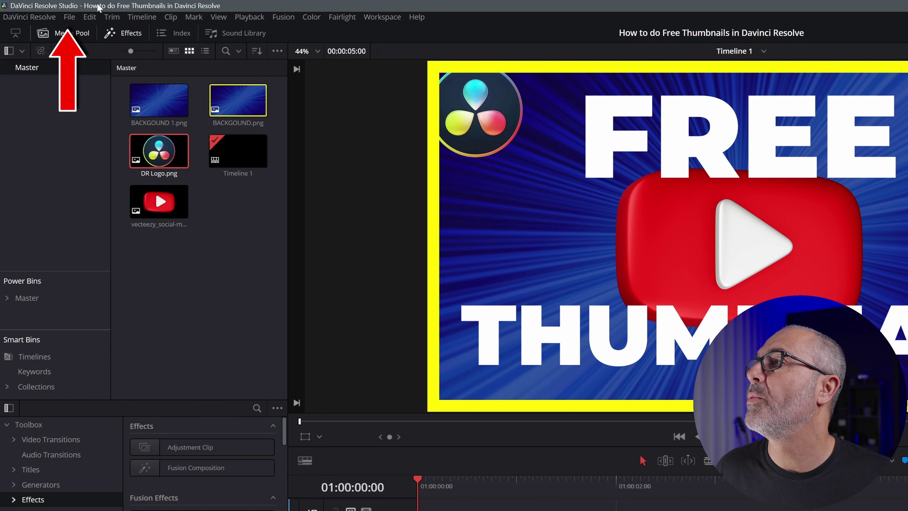
Save the current frame as the still 'Free Thumbnail.jpg' in the CREATE FREE Thumbnails in Davinci Resolve folder.
left_click(69, 18)
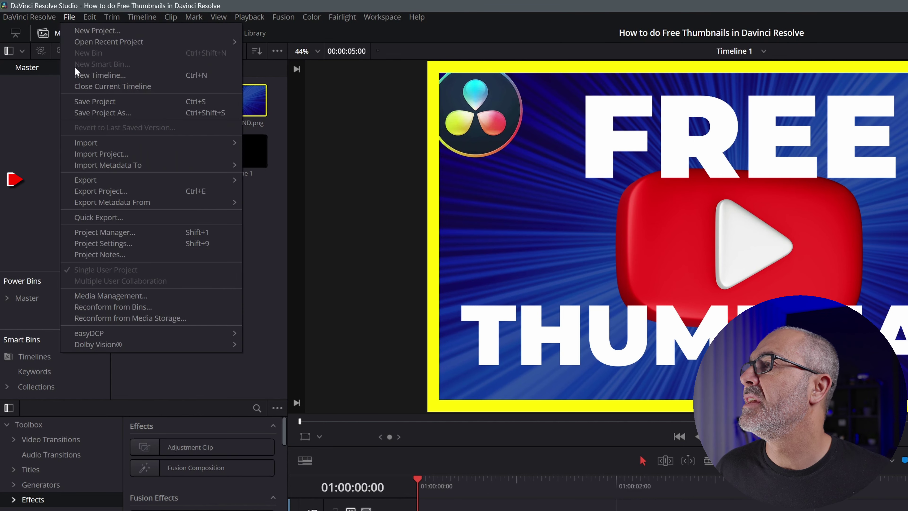
mouse_move(143, 180)
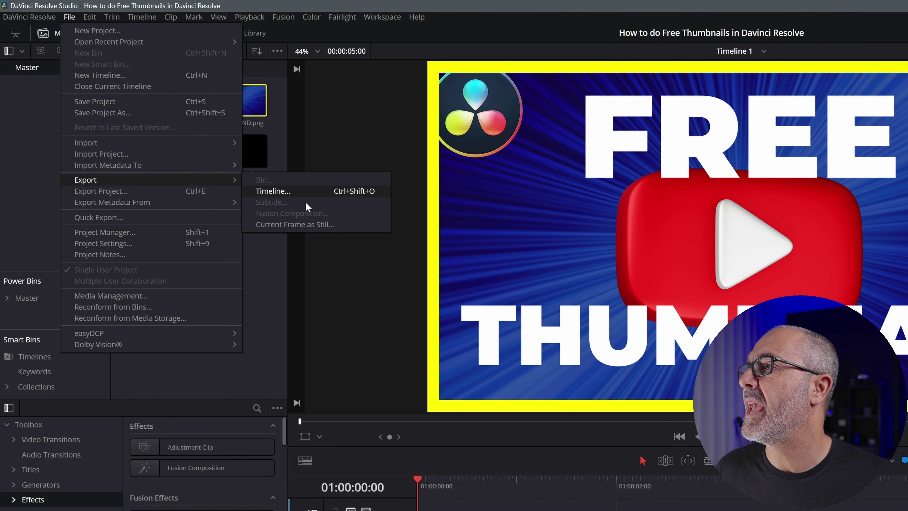
left_click(317, 225)
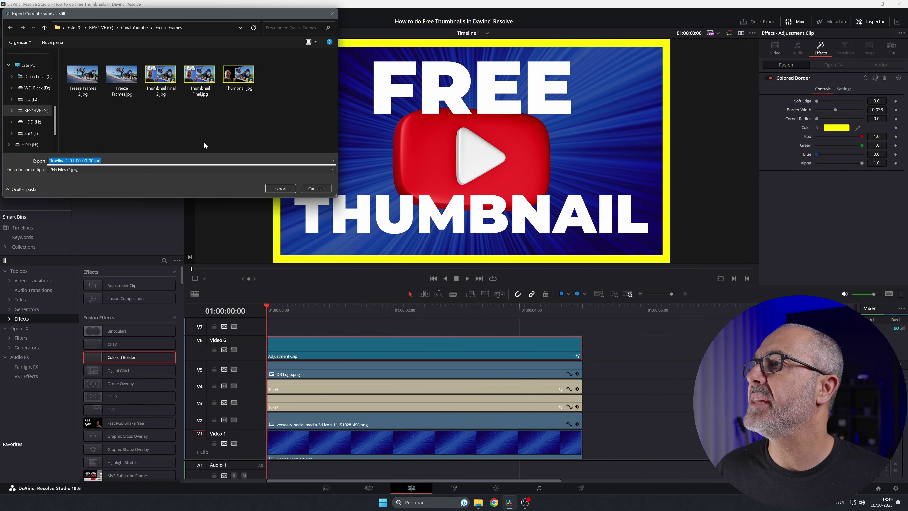
left_click(140, 27)
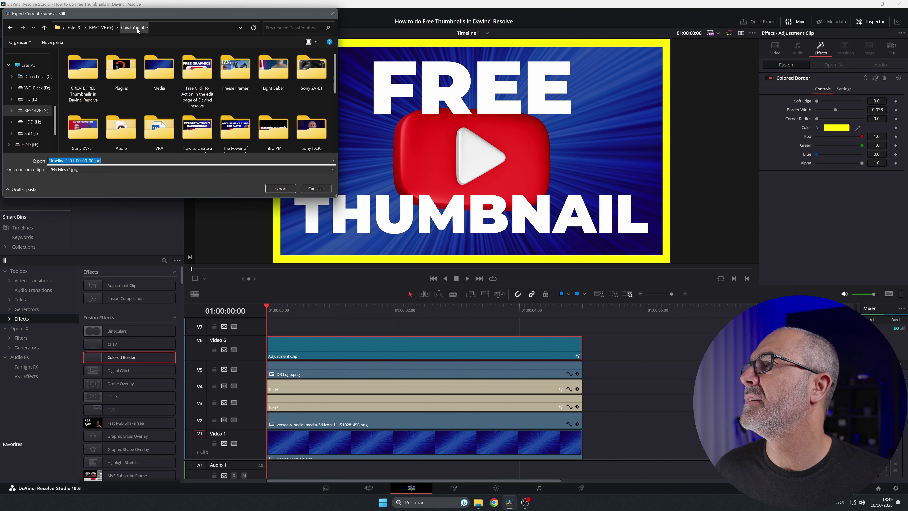
double_click(87, 70)
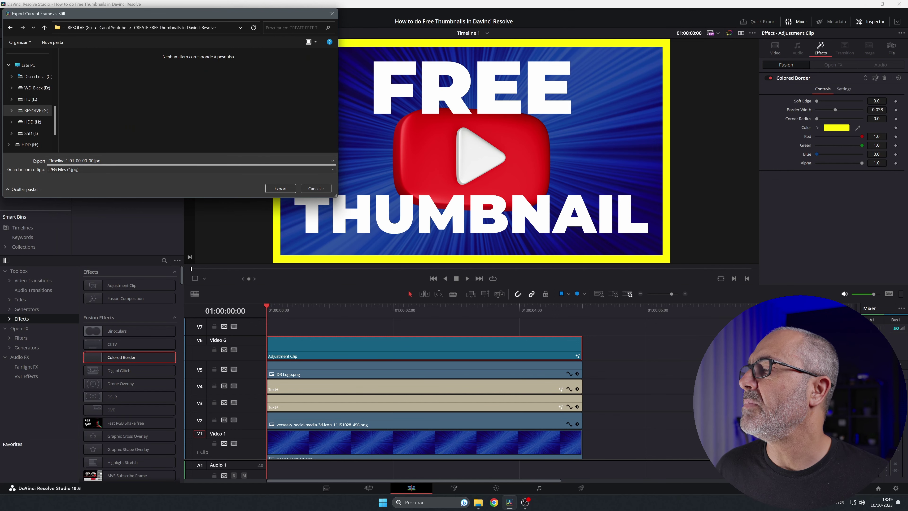
left_click_drag(49, 161, 94, 160)
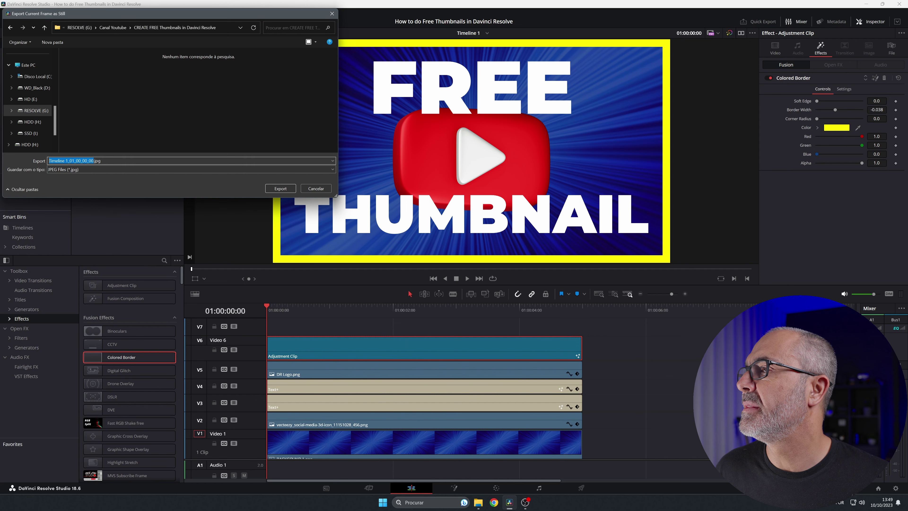
type("Free Thumbnail")
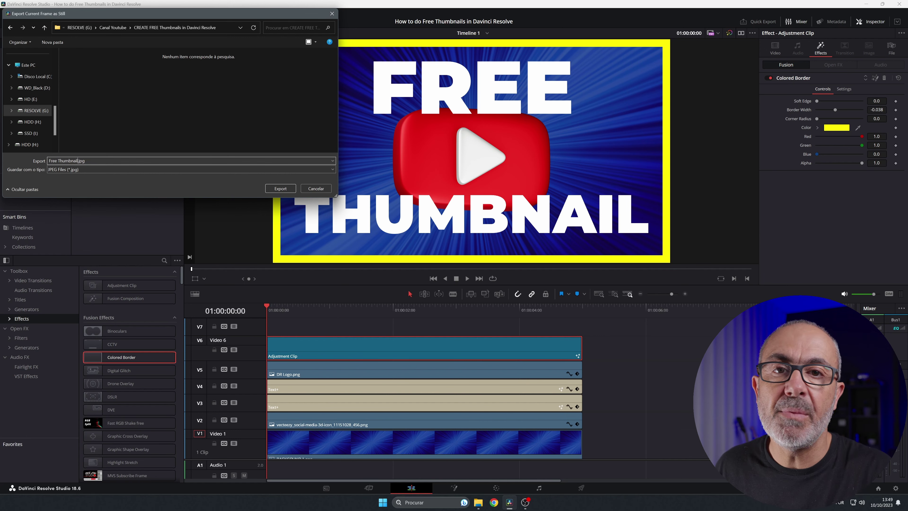
key("Return")
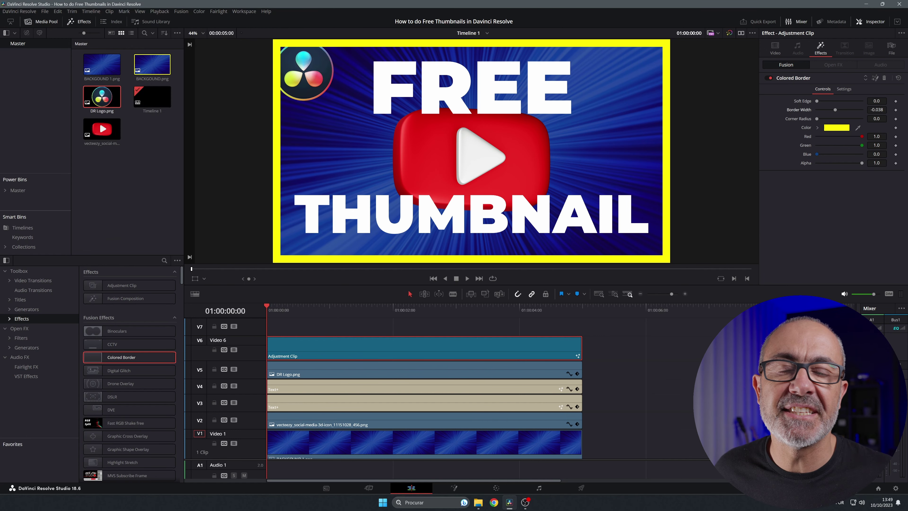